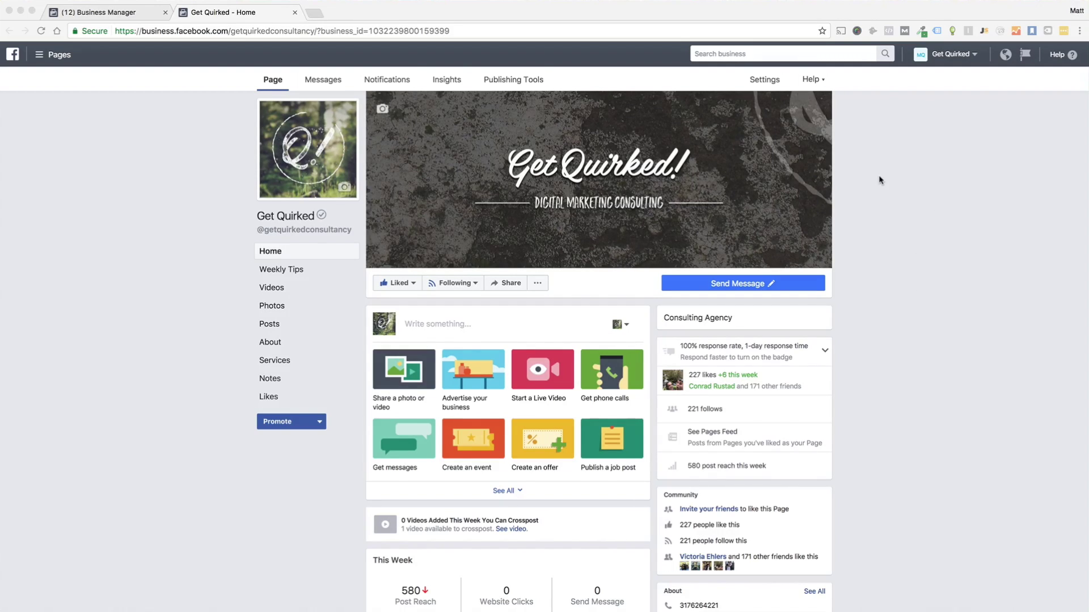
# Go back to the Get Quirked page from Business Manager and open its General settings.
pyautogui.click(154, 12)
pyautogui.click(193, 10)
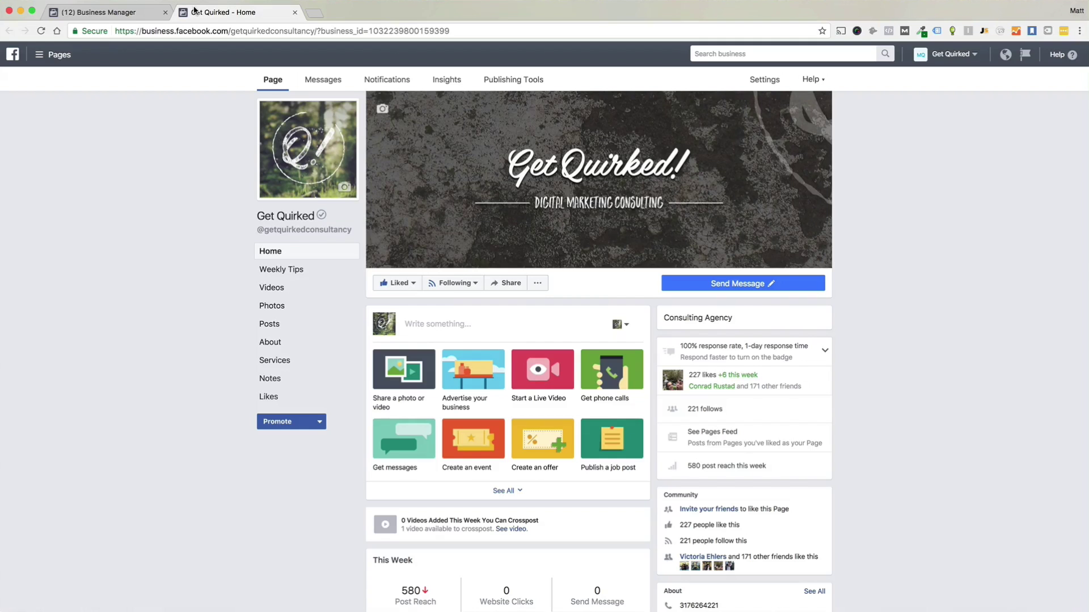
pyautogui.click(772, 84)
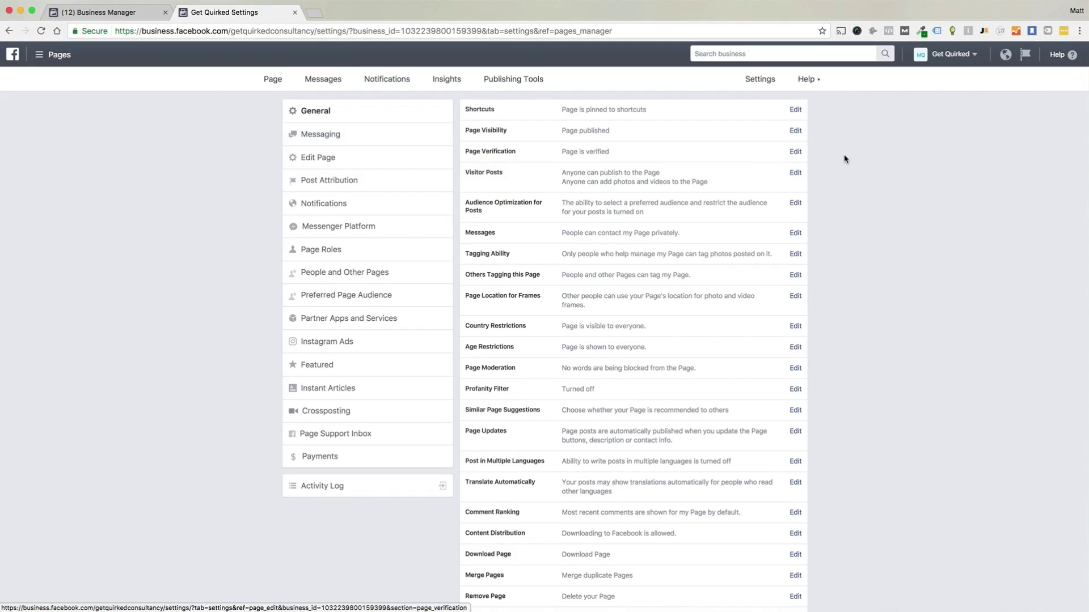
pyautogui.scroll(-2, 843, 154)
pyautogui.scroll(3, 843, 154)
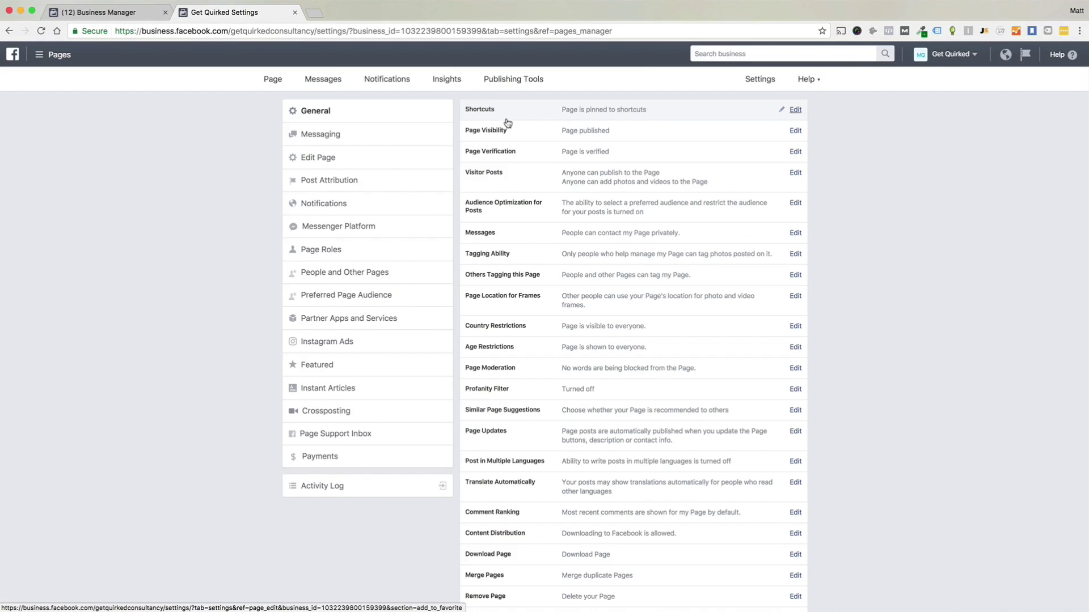
# Edit the Messages row so people can privately contact the page through the Message button.
pyautogui.click(503, 235)
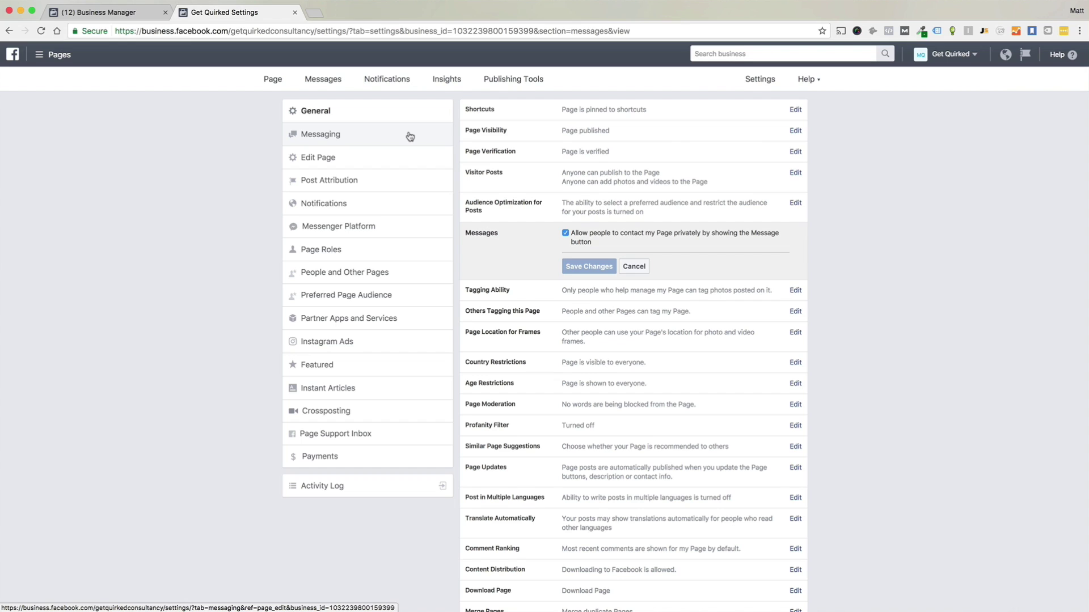
# Open Messaging settings and review the Instant Replies, away message and Messenger greeting options.
pyautogui.click(410, 136)
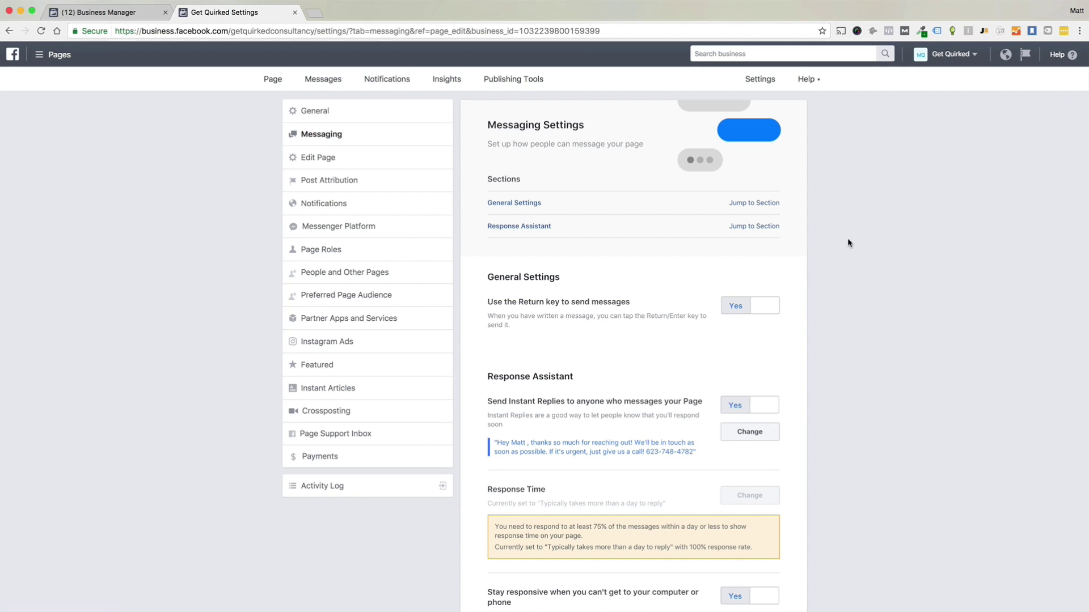
pyautogui.scroll(-3, 847, 243)
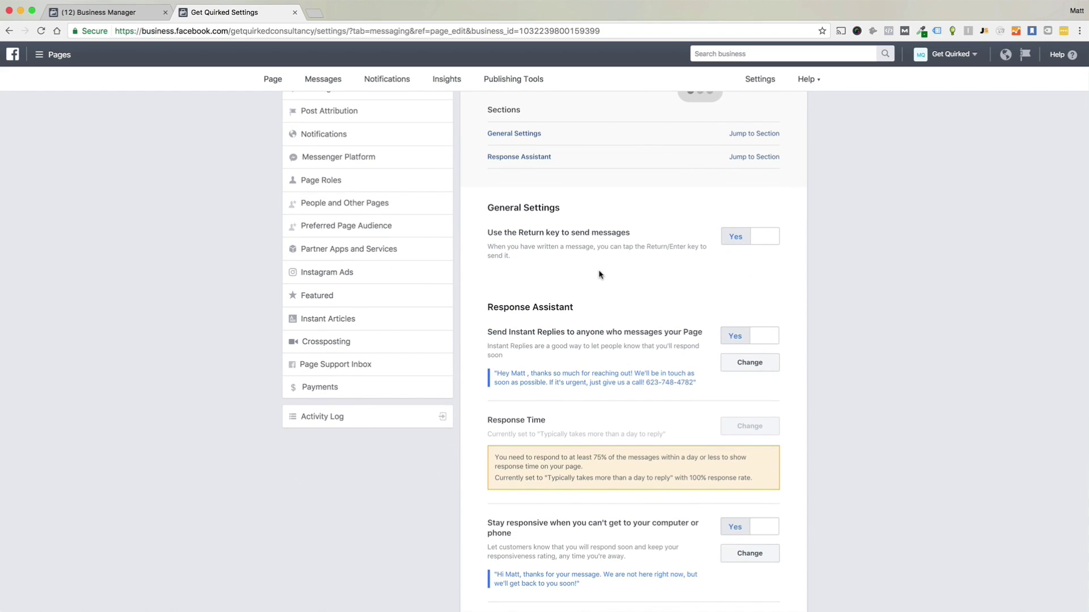
pyautogui.scroll(-2, 599, 274)
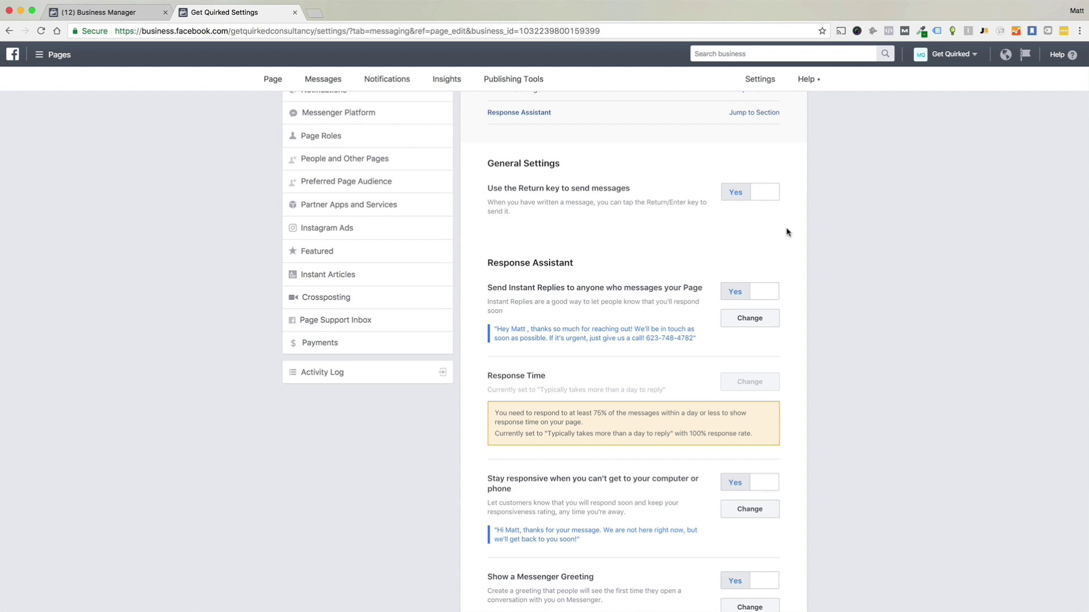
pyautogui.scroll(-5, 811, 236)
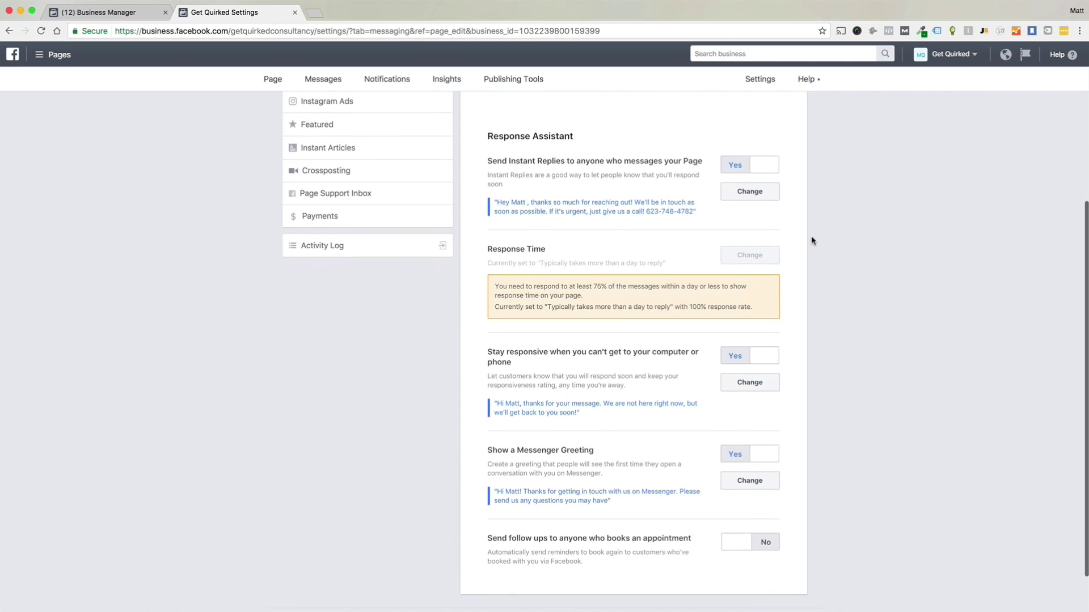
pyautogui.scroll(-1, 811, 240)
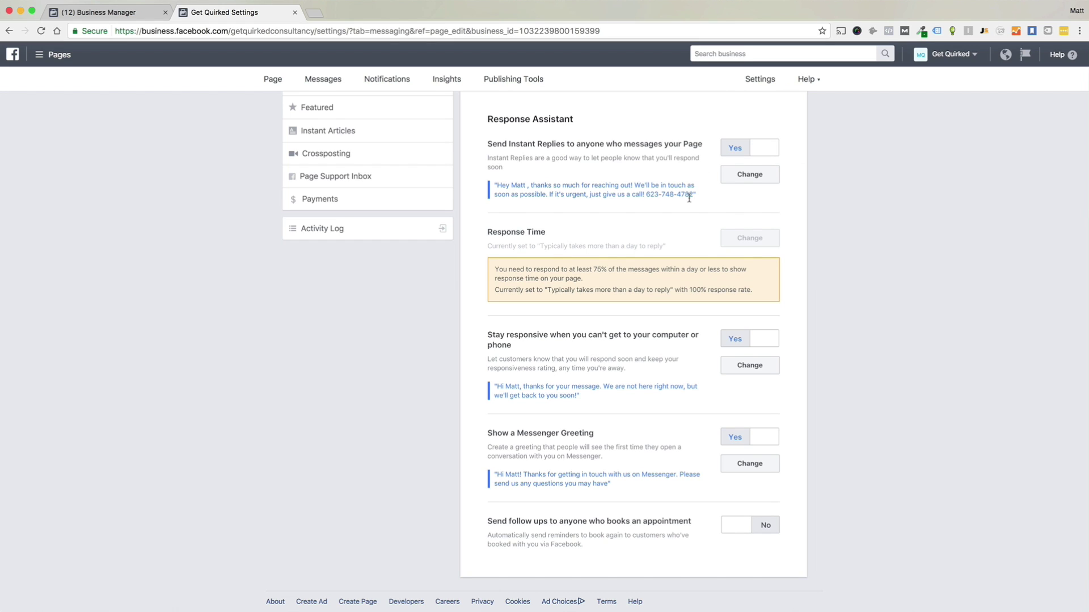
# Open the Instant Reply editor and place the cursor at the end of the thank-you message.
pyautogui.click(746, 177)
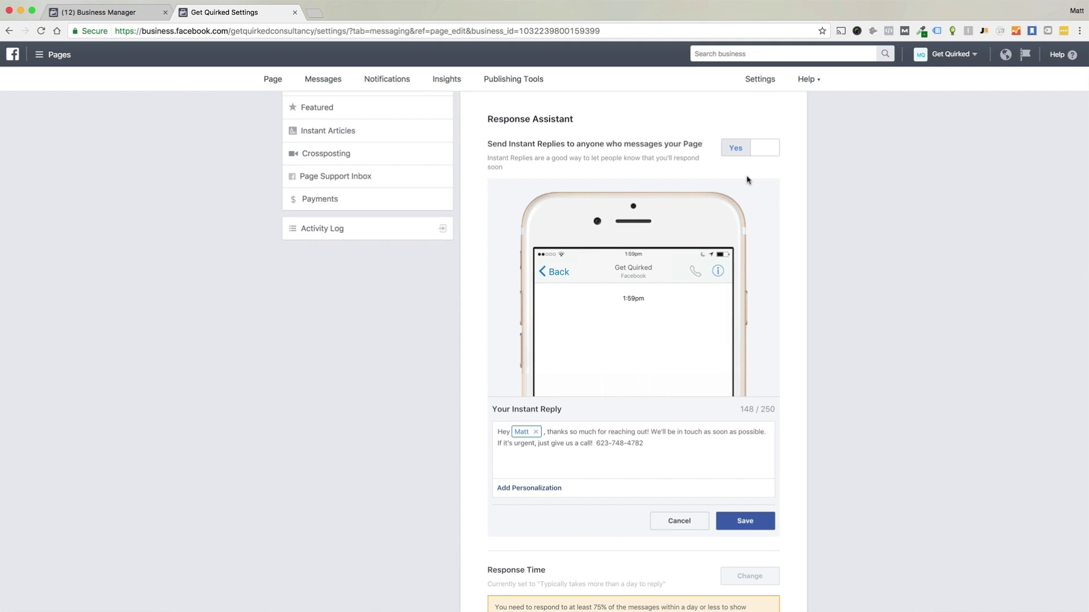
pyautogui.scroll(-4, 791, 254)
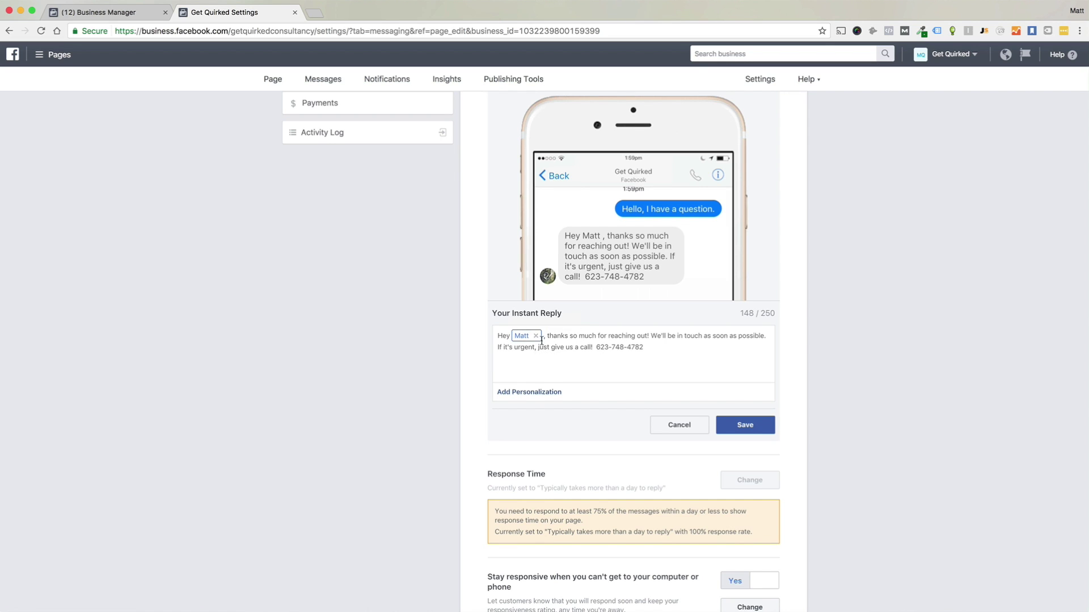
pyautogui.click(662, 345)
# Rewrite the instant reply as 'Hey [first name], Thanks so much. We'd love to be in touch…' and save it.
pyautogui.hotkey('shift', 'Left')
pyautogui.hotkey('shift', 'Left')
pyautogui.hotkey('shift', 'Left')
pyautogui.hotkey('shift', 'Left')
pyautogui.press('super+a')
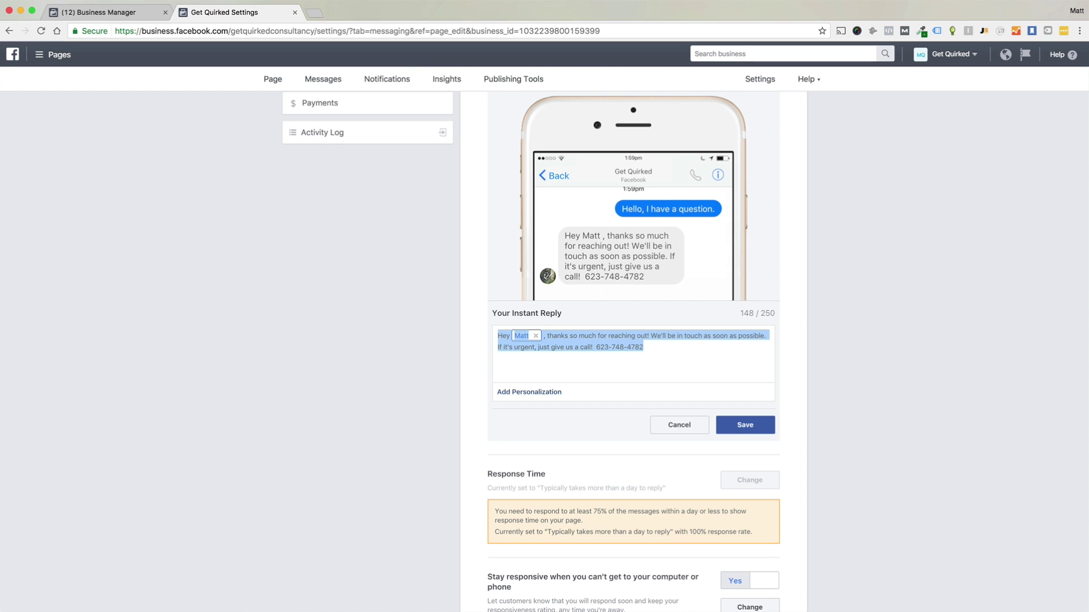
pyautogui.write('Hey')
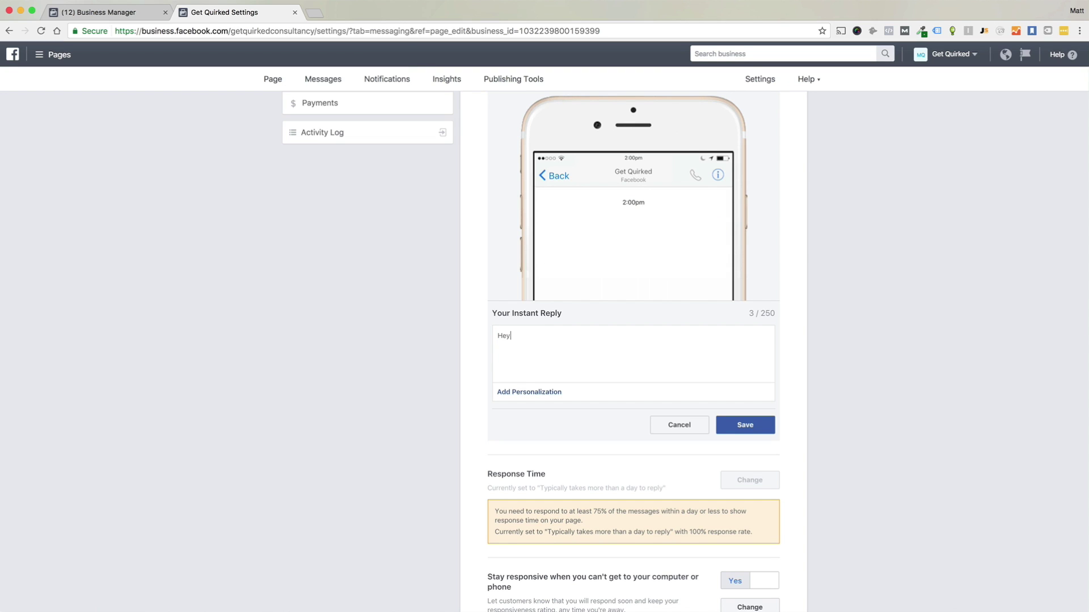
pyautogui.click(554, 399)
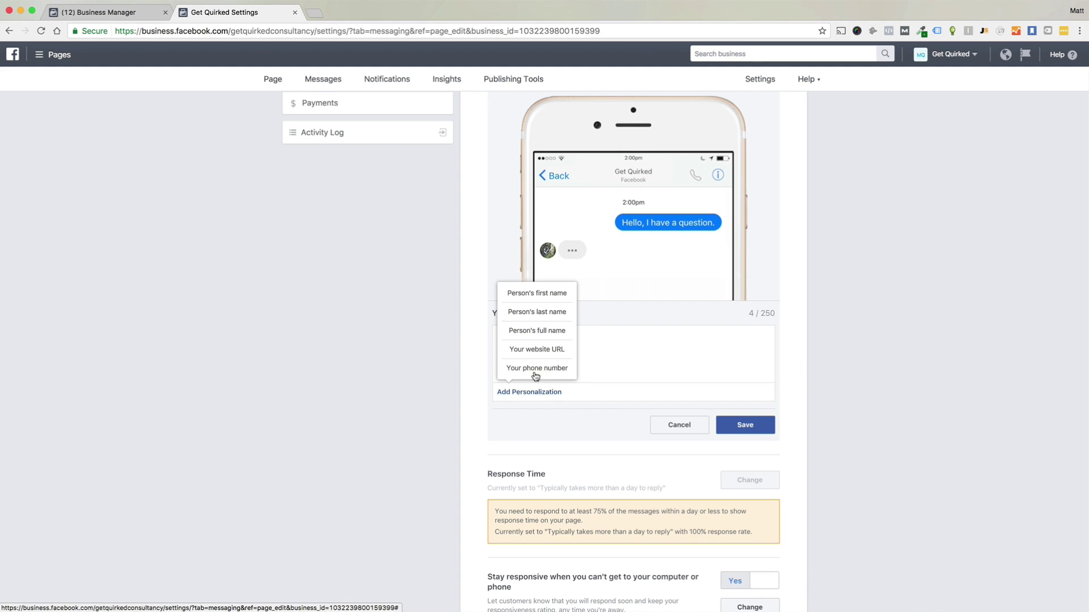
pyautogui.click(537, 293)
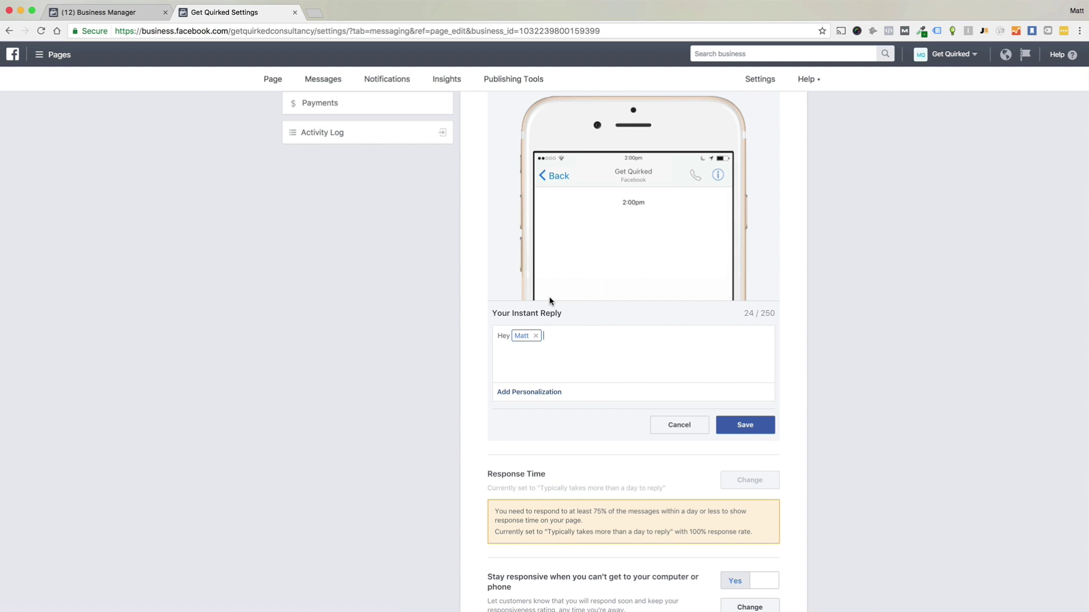
pyautogui.write(", Thanks so much. We'd love to be in touch with you right now, but we're all away from our desks. Give us some time and we'll get back with you as soon as possible.")
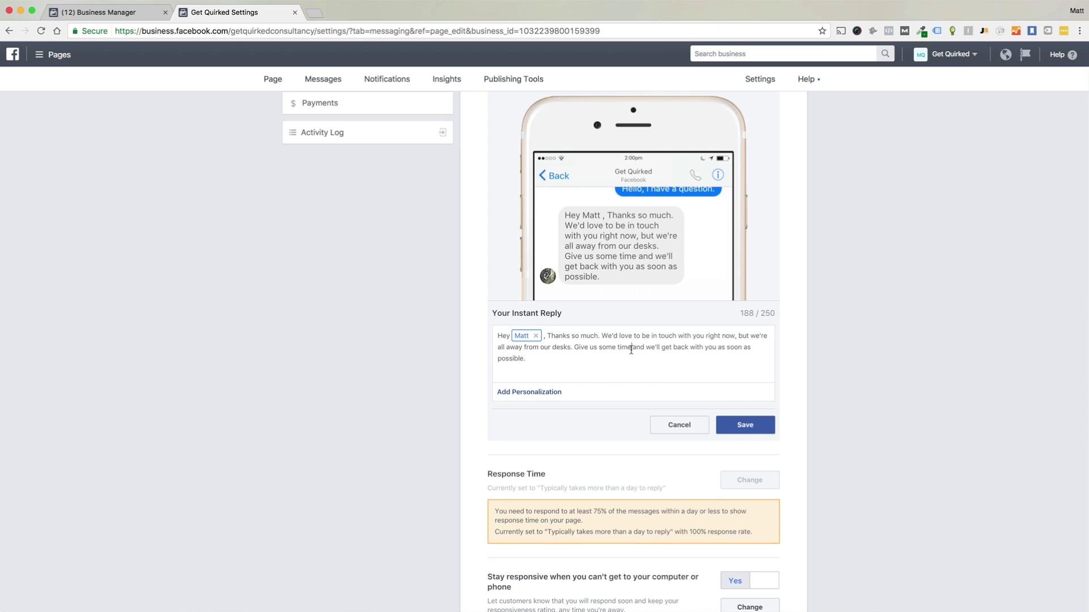
pyautogui.click(631, 349)
pyautogui.press('super+a')
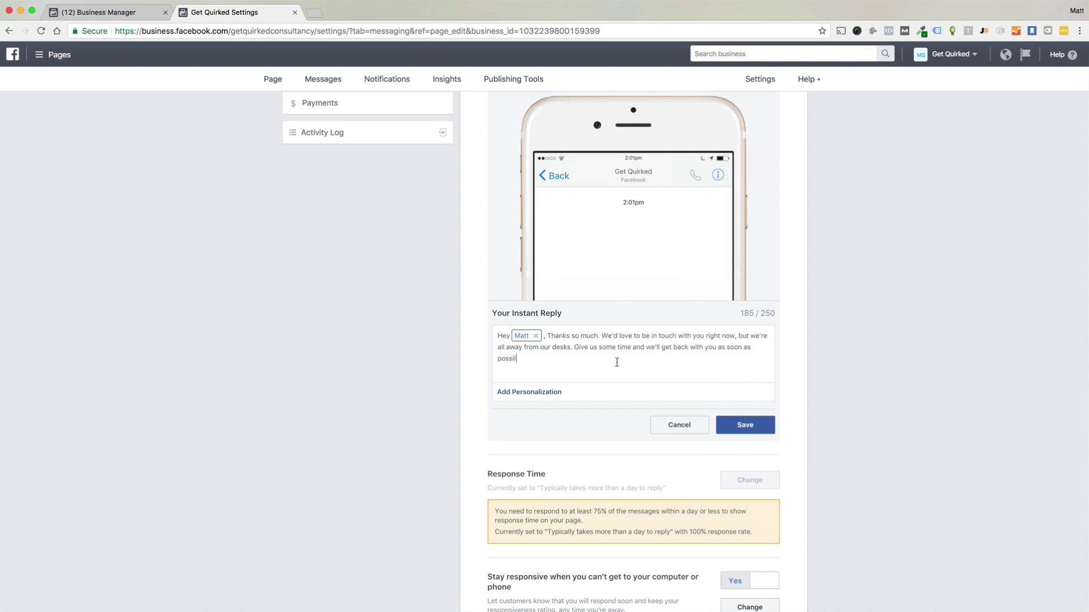
pyautogui.click(743, 424)
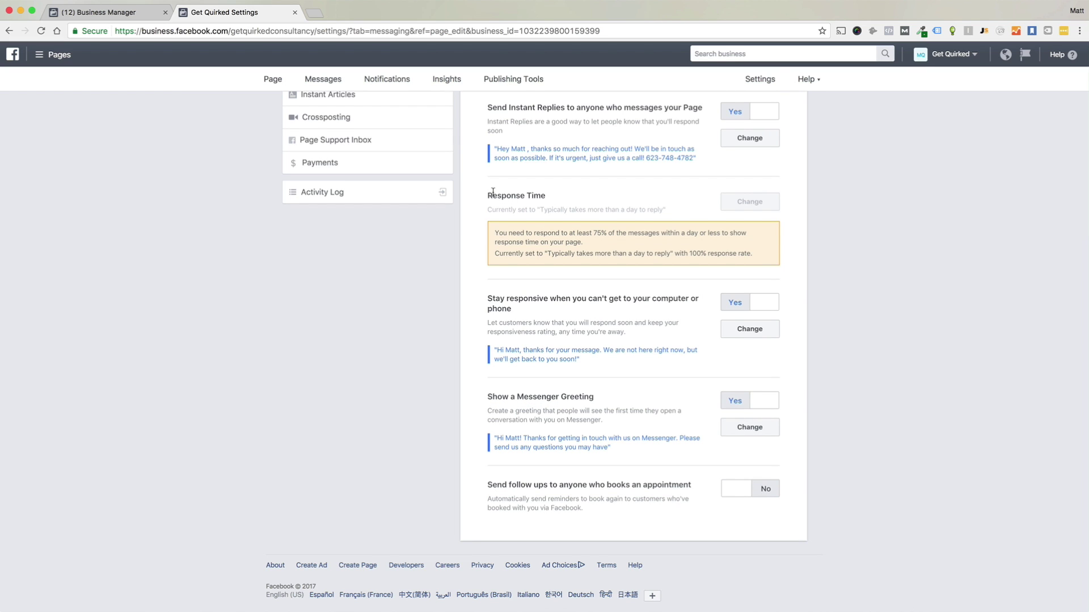
pyautogui.moveTo(487, 193); pyautogui.dragTo(612, 209)
pyautogui.click(612, 209)
pyautogui.moveTo(503, 235); pyautogui.dragTo(584, 239)
pyautogui.click(584, 239)
pyautogui.rightClick(813, 256)
pyautogui.click(797, 292)
pyautogui.scroll(-2, 797, 291)
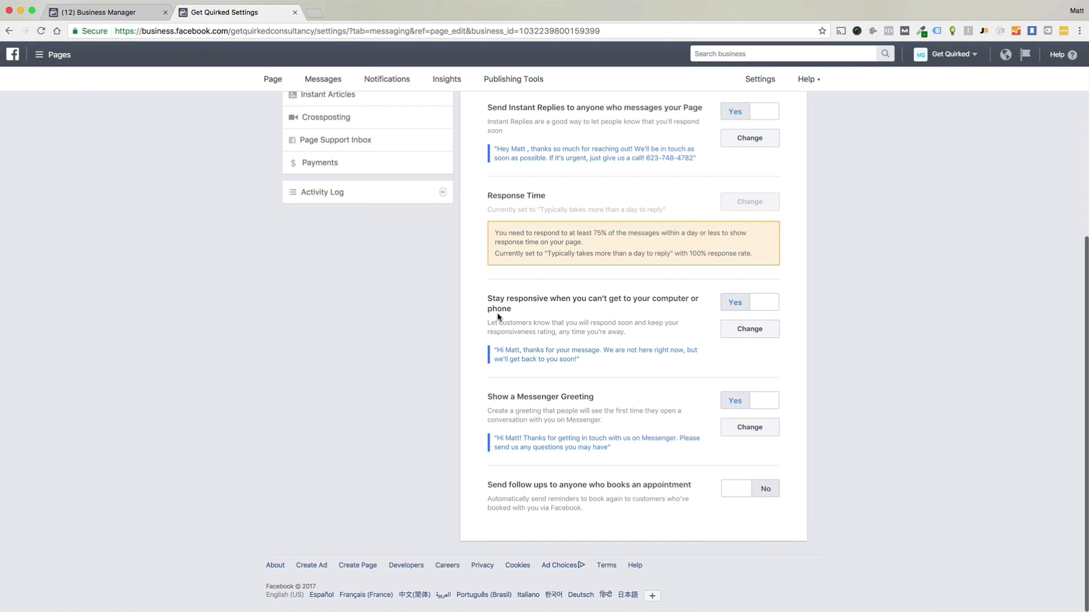
pyautogui.moveTo(493, 321); pyautogui.dragTo(624, 326)
pyautogui.click(622, 326)
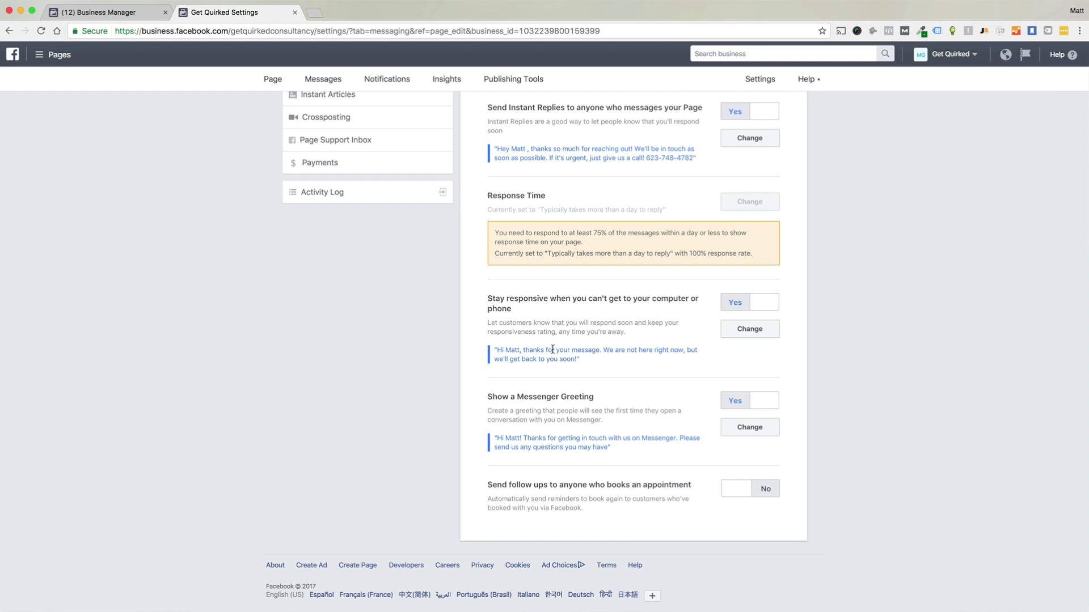
pyautogui.moveTo(523, 351); pyautogui.dragTo(585, 357)
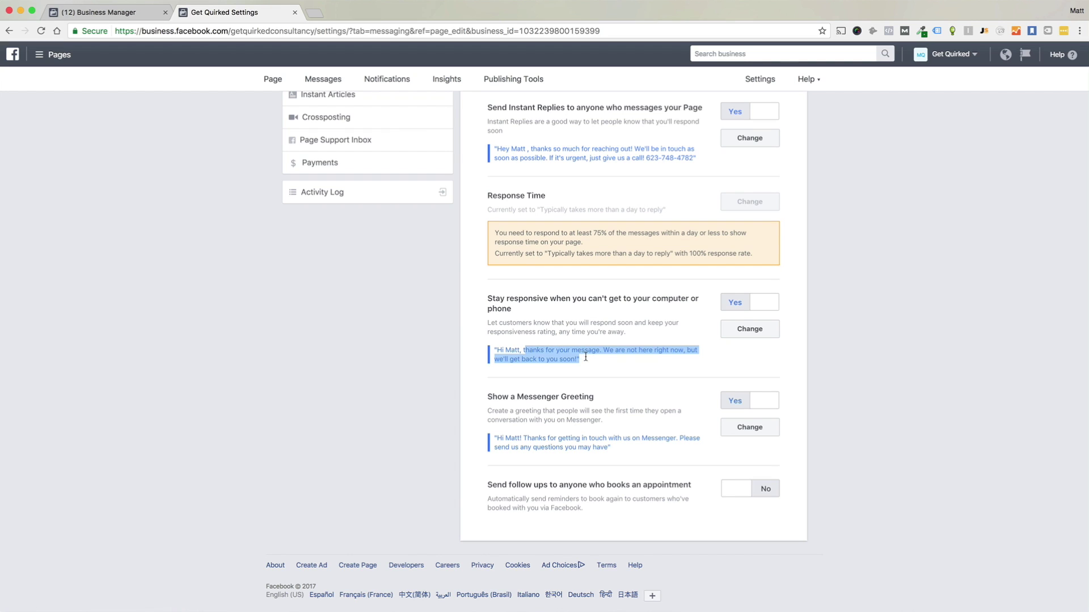
pyautogui.click(586, 357)
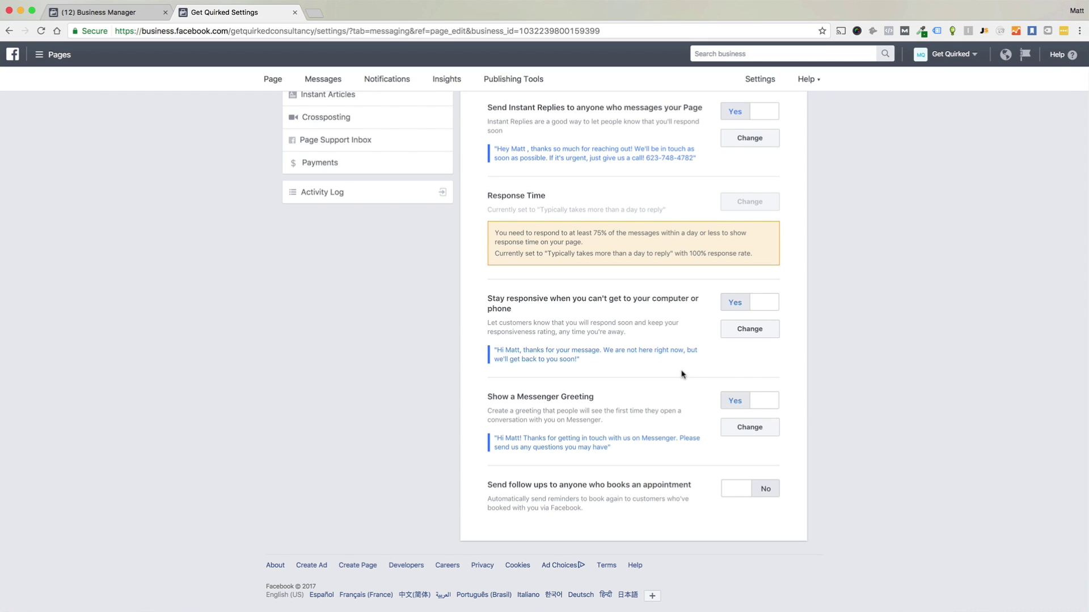
pyautogui.scroll(-2, 683, 375)
pyautogui.moveTo(486, 484); pyautogui.dragTo(676, 511)
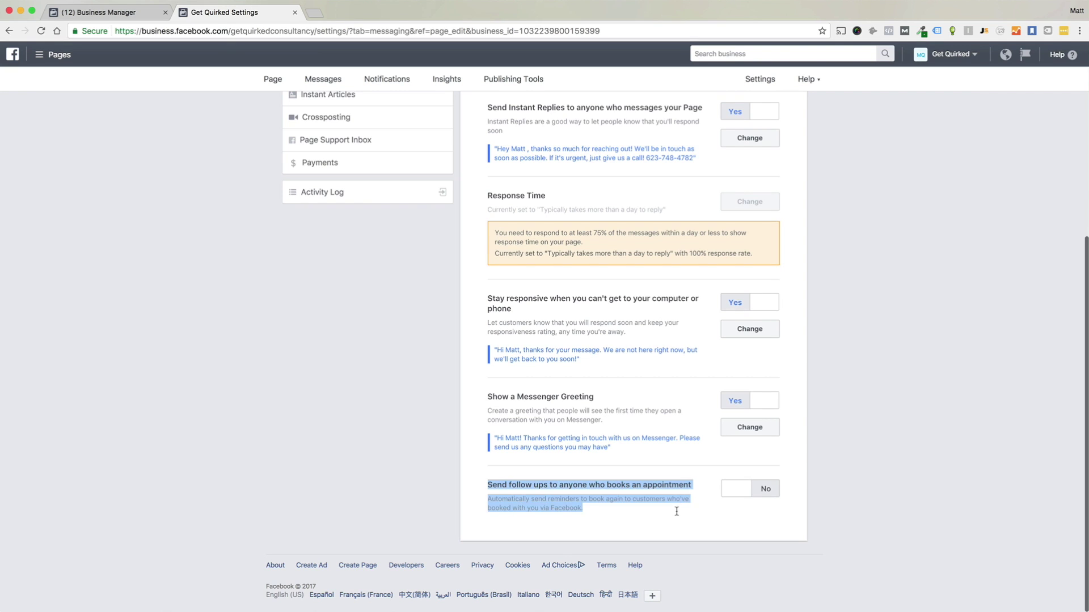
pyautogui.click(676, 512)
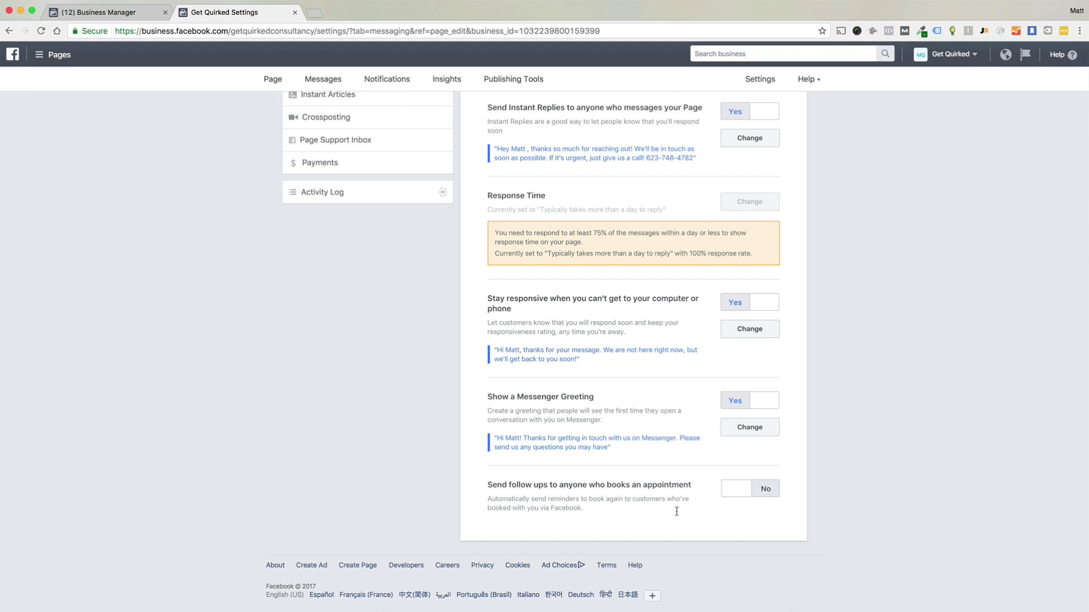
pyautogui.moveTo(677, 511); pyautogui.dragTo(524, 497)
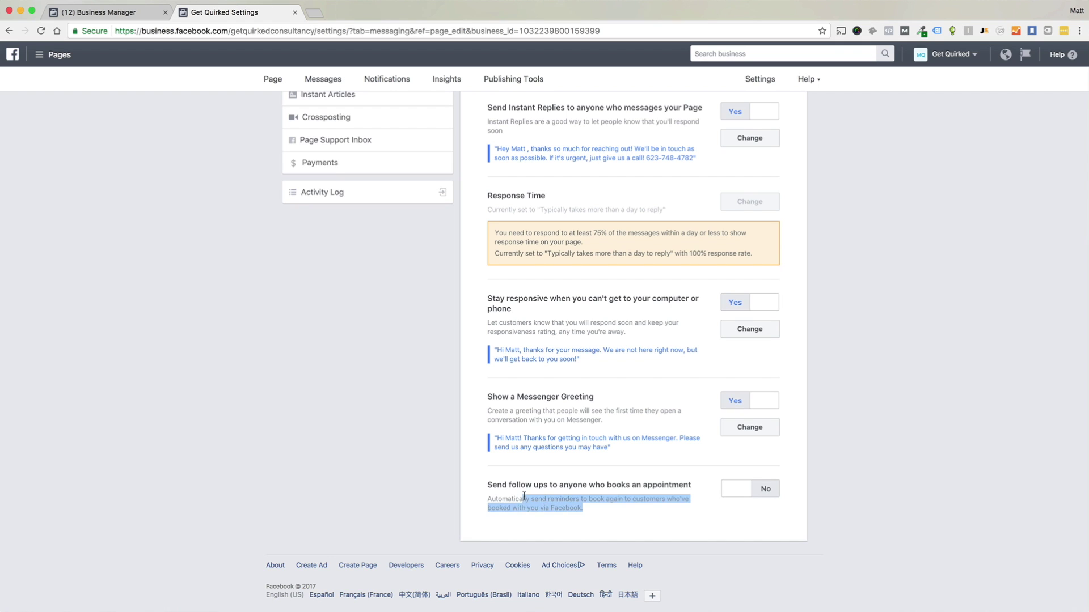
pyautogui.click(523, 494)
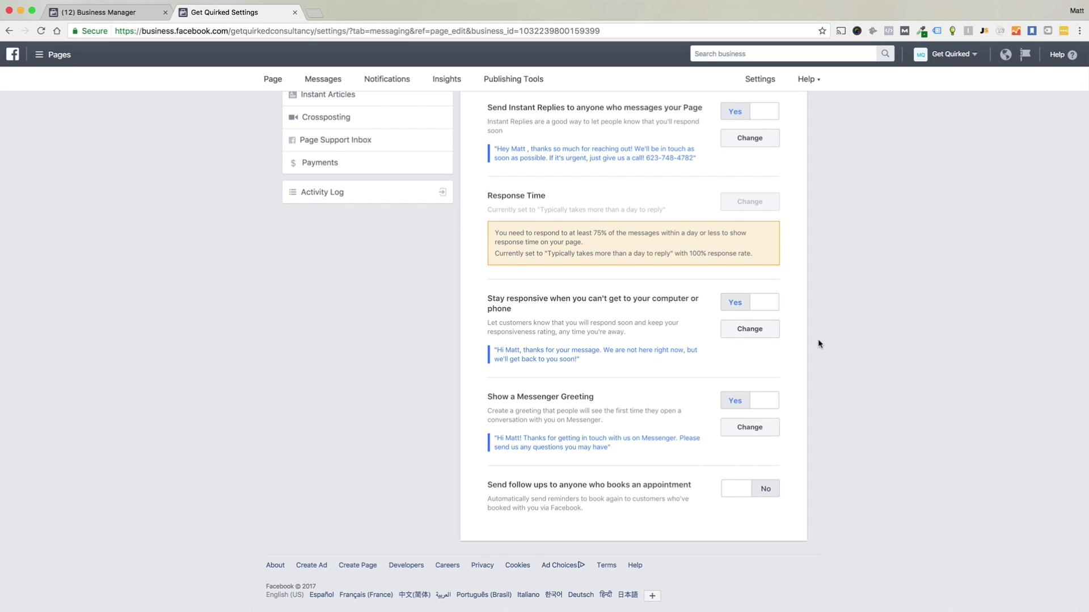
pyautogui.scroll(5, 818, 340)
# Scroll back up to General Settings and the full settings menu.
pyautogui.scroll(1, 817, 347)
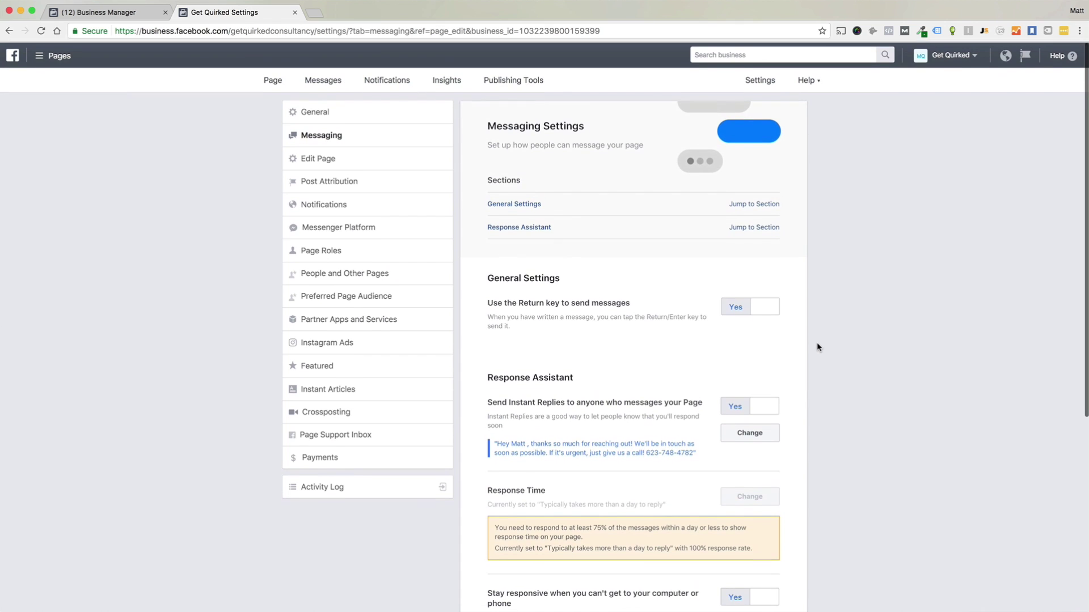